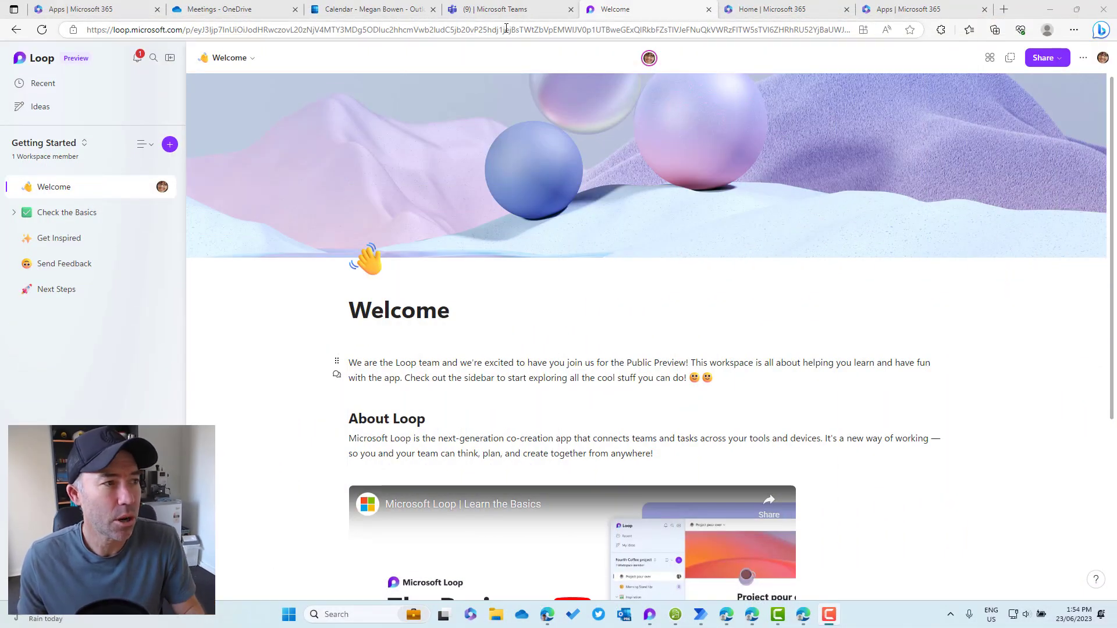
# Step: Switch to the Teams tab showing the Information Architecture Workshop meeting's Loop notes
pyautogui.click(499, 10)
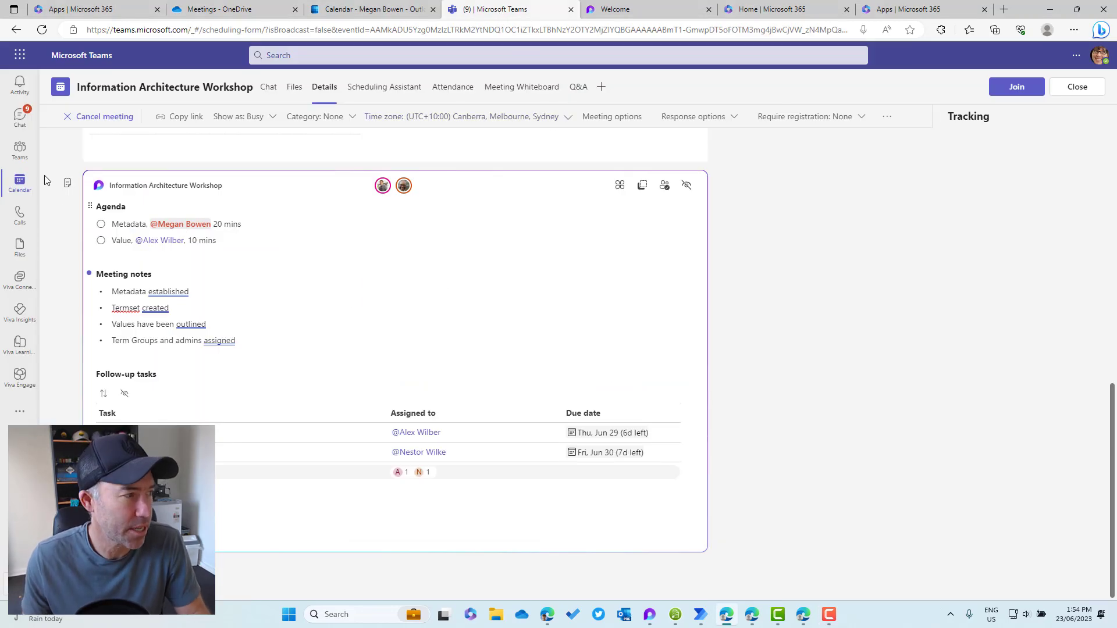
# Step: Start a new meeting from the Teams calendar for Friday 6/23/2023, 1:30–2:00 PM
pyautogui.click(21, 182)
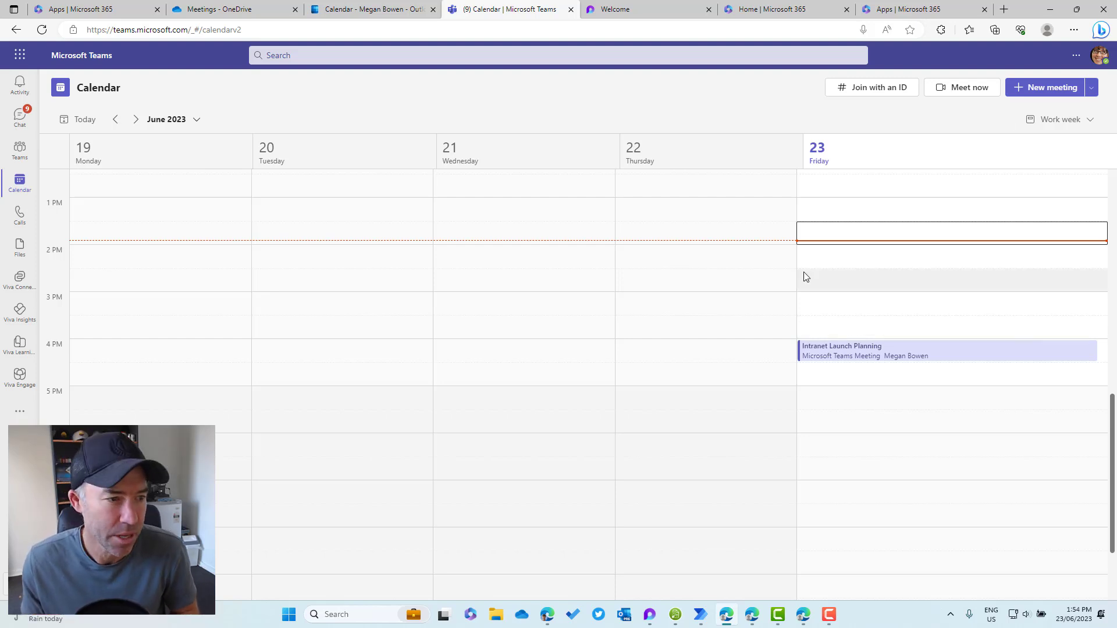
pyautogui.click(832, 231)
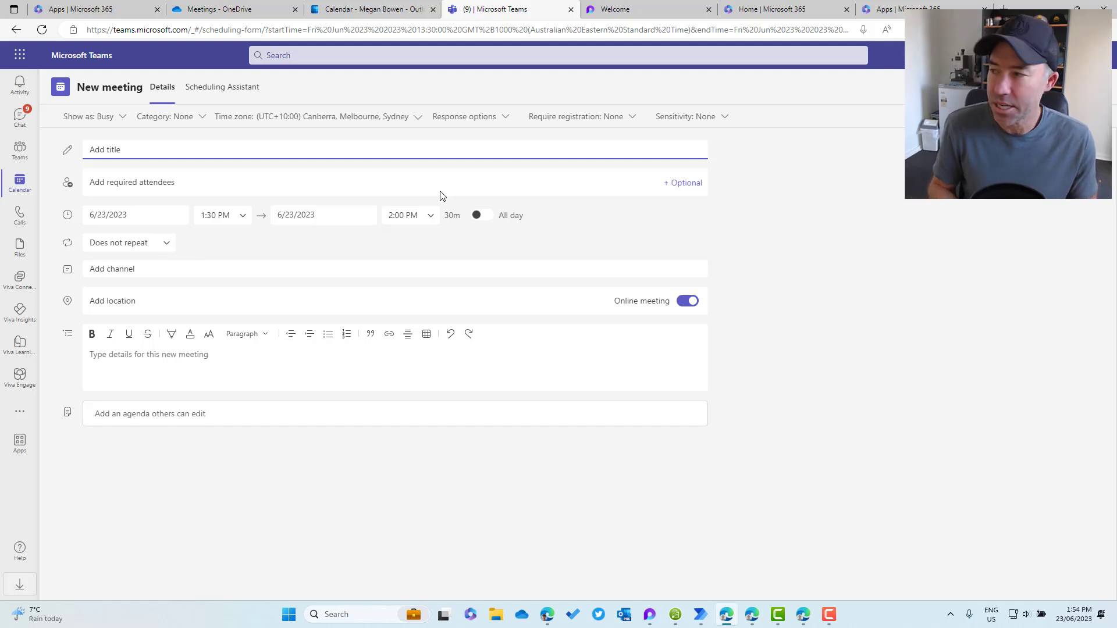
# Step: Title the meeting 'SharePoint workspaces' and add a Loop agenda others can edit
pyautogui.write('SharePoint workspaces')
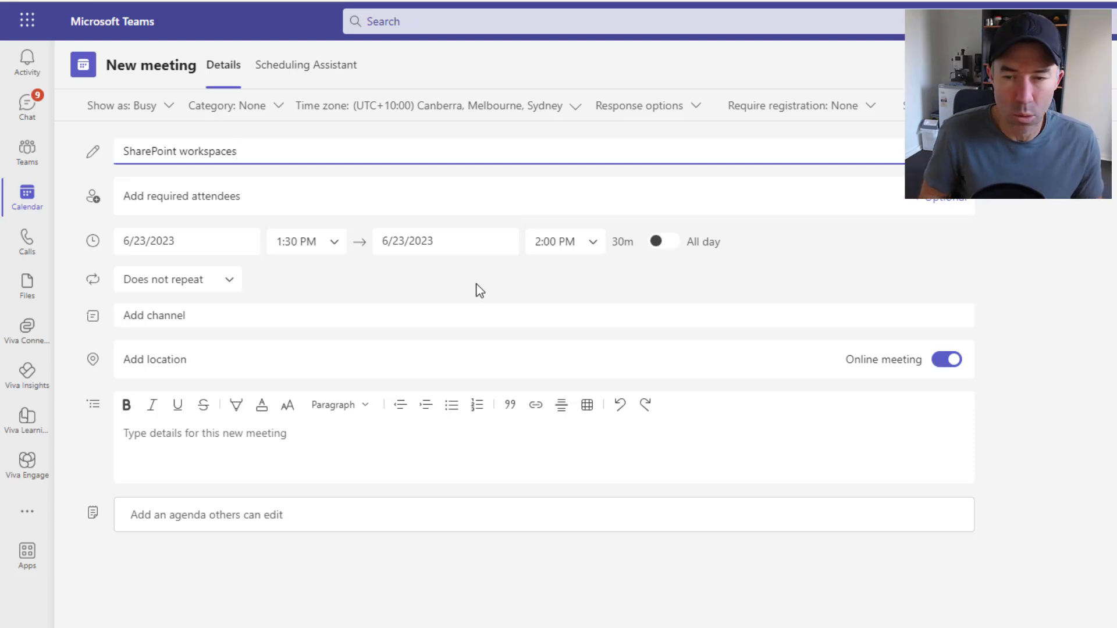
pyautogui.click(180, 517)
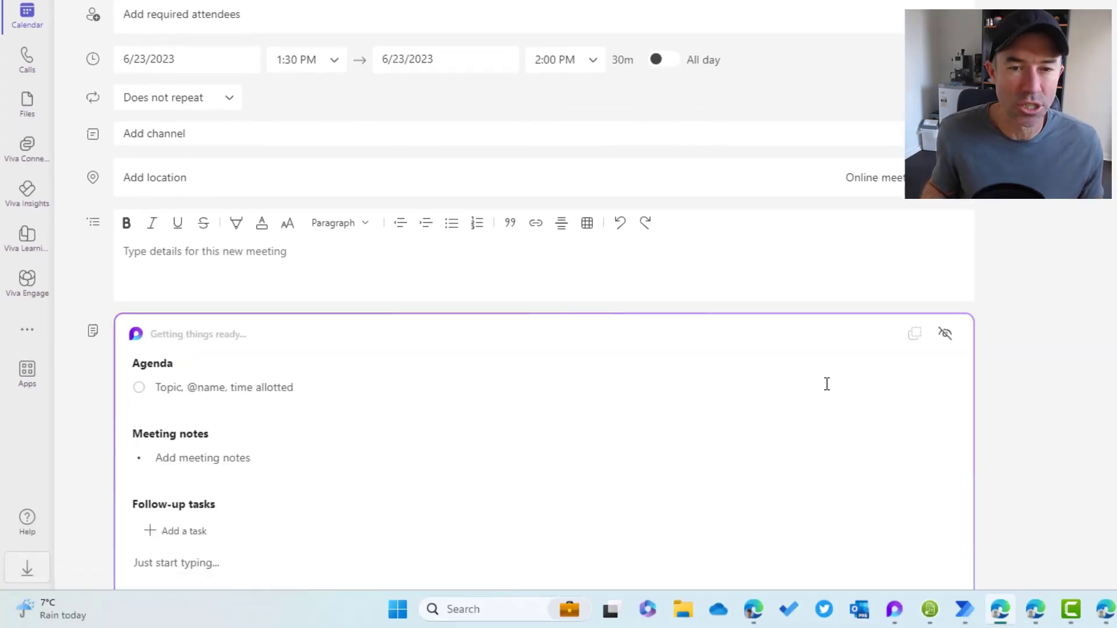
pyautogui.scroll(-2, 1037, 286)
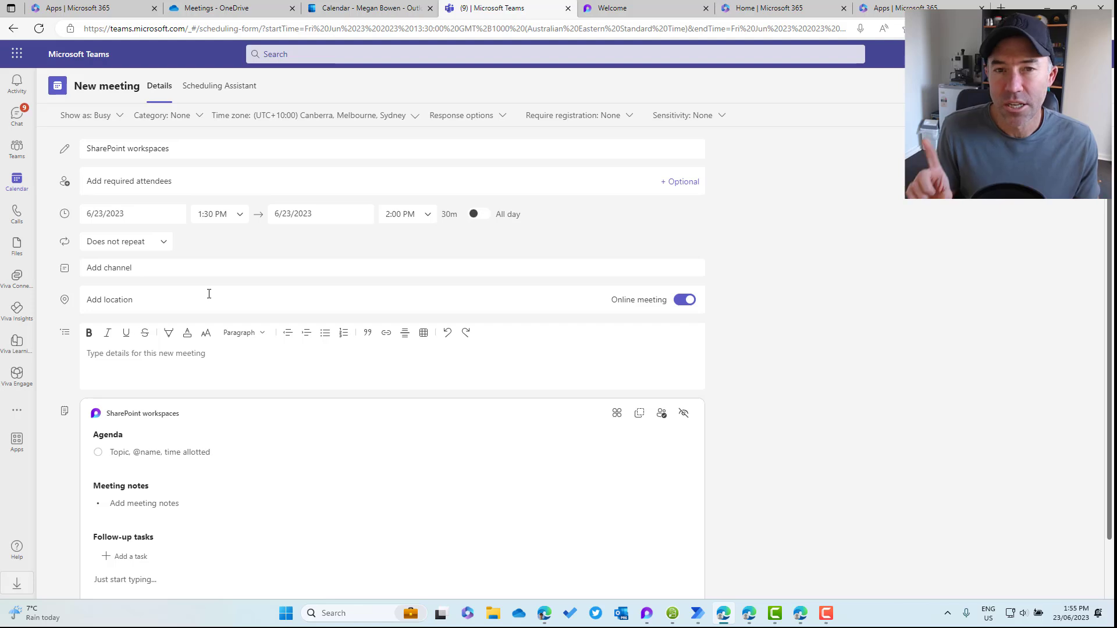
pyautogui.moveTo(174, 148); pyautogui.dragTo(64, 147)
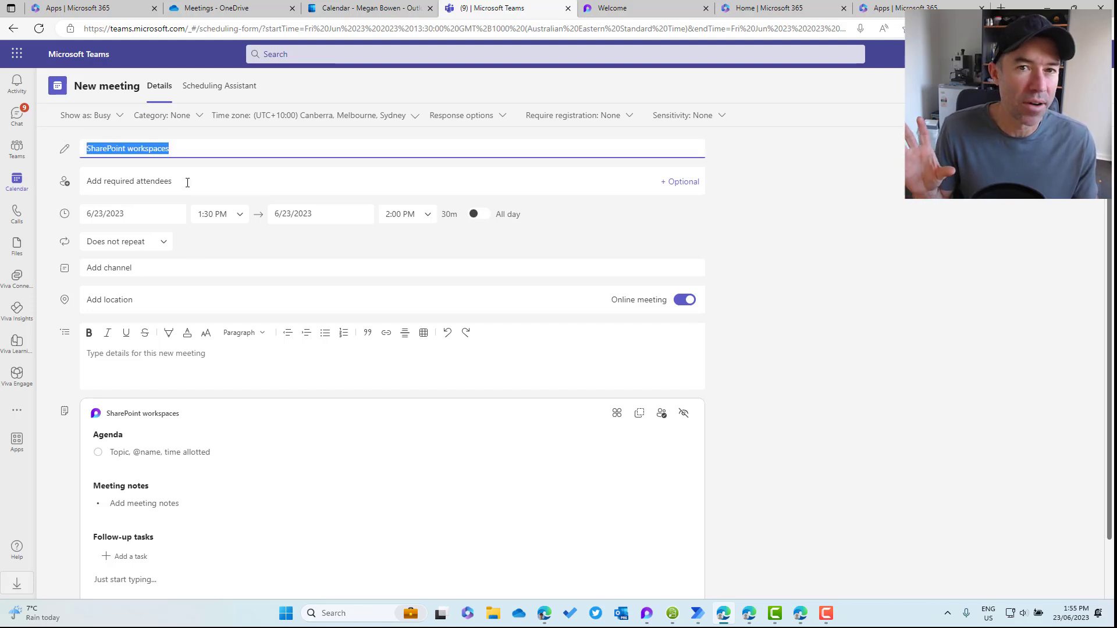
pyautogui.scroll(-1, 205, 207)
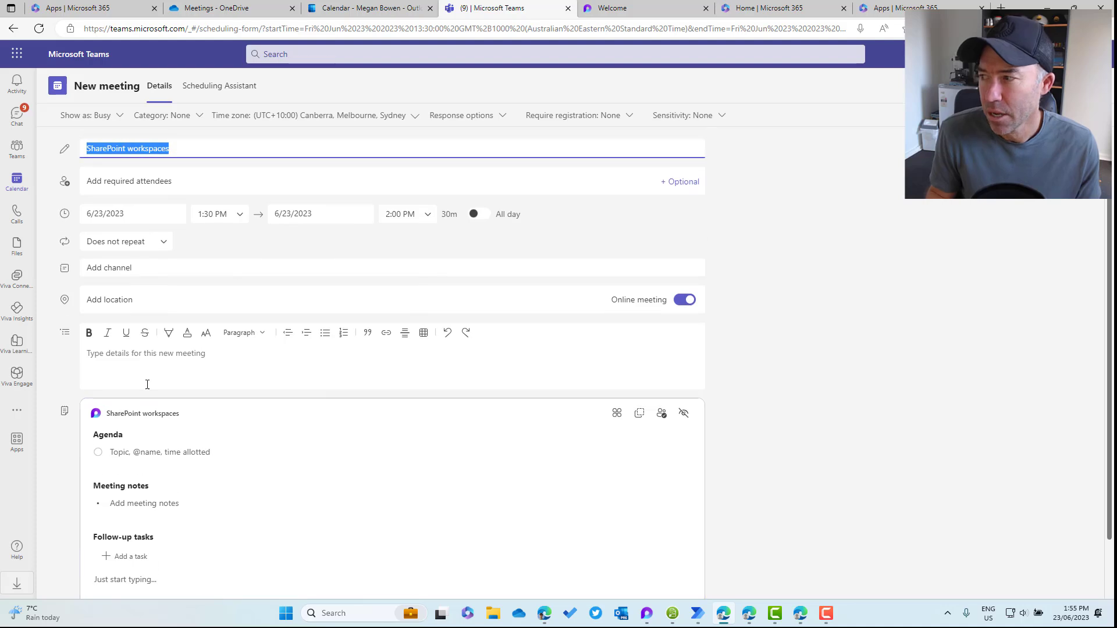
pyautogui.click(113, 454)
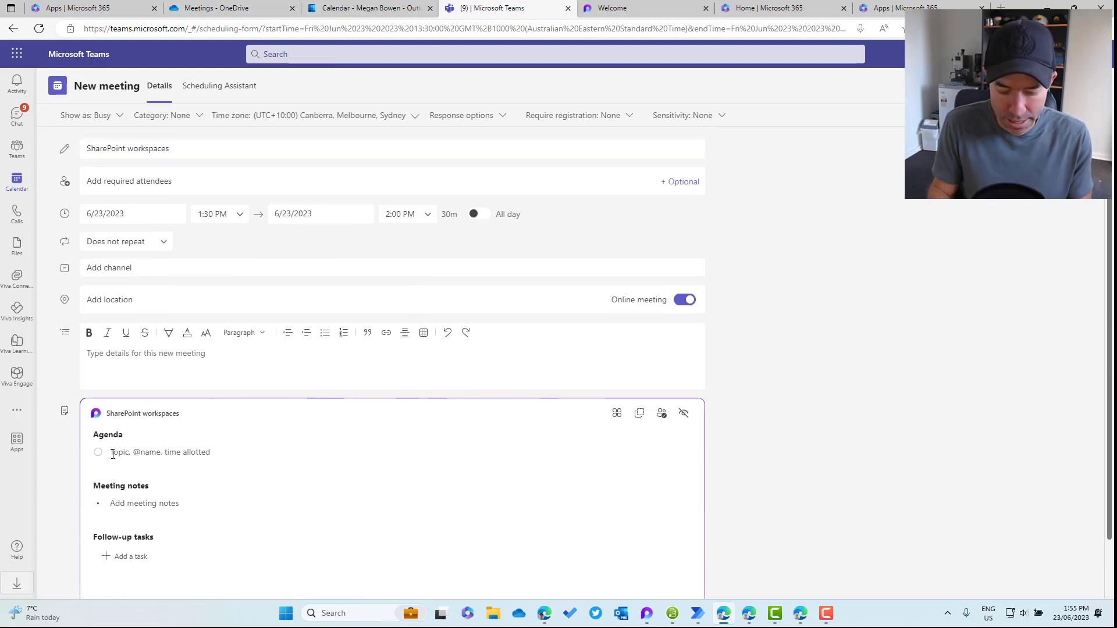
pyautogui.write('Request Pr')
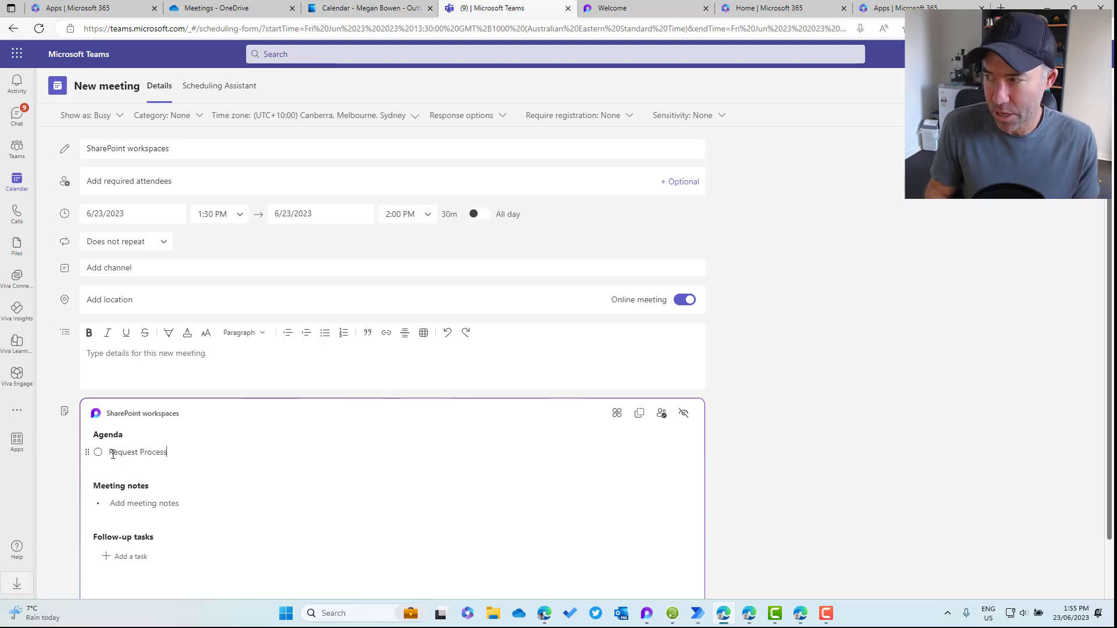
pyautogui.write('ocess, @me')
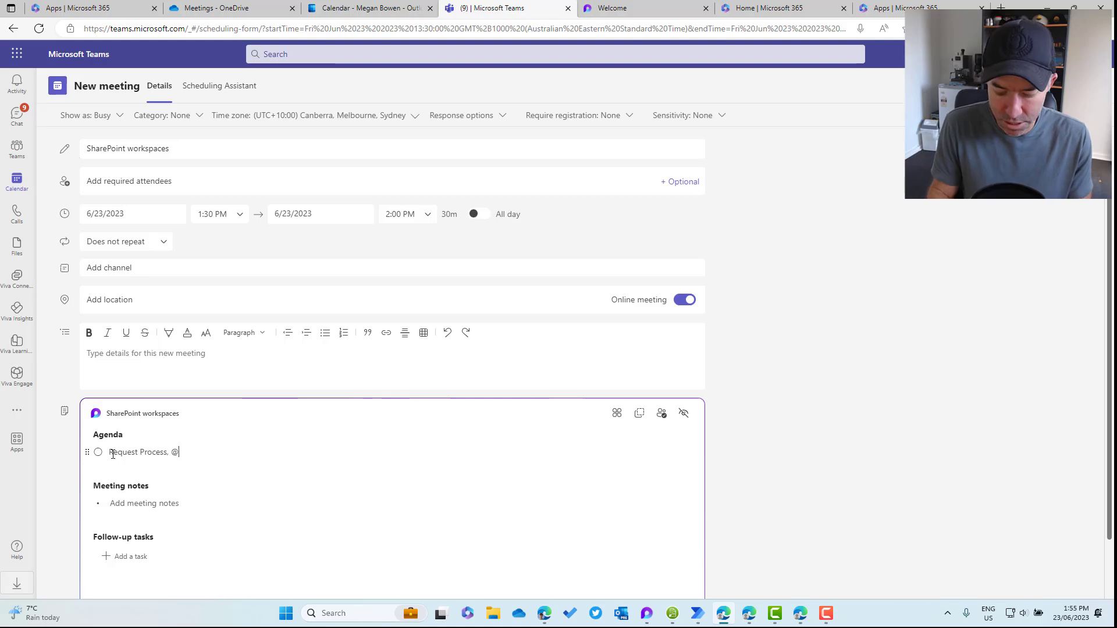
pyautogui.click(203, 474)
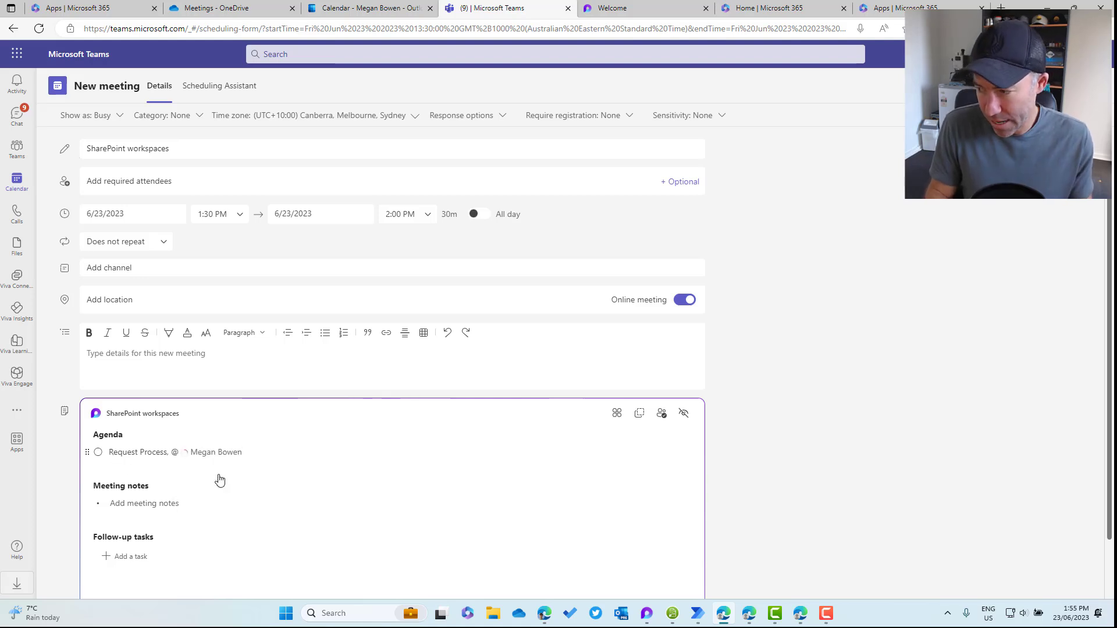
pyautogui.write('10 mins')
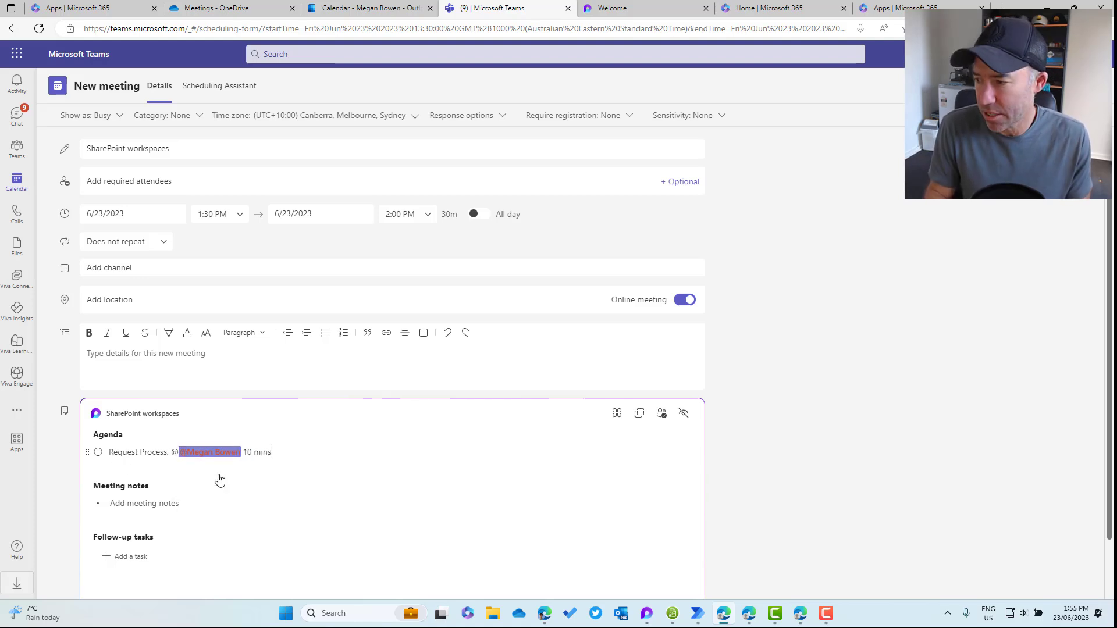
pyautogui.press('Return')
# Step: Add 'Templates, 15 mins' and 'Lifecycles, 20 mins' items, each assigned to a mentioned colleague
pyautogui.write('Temoate')
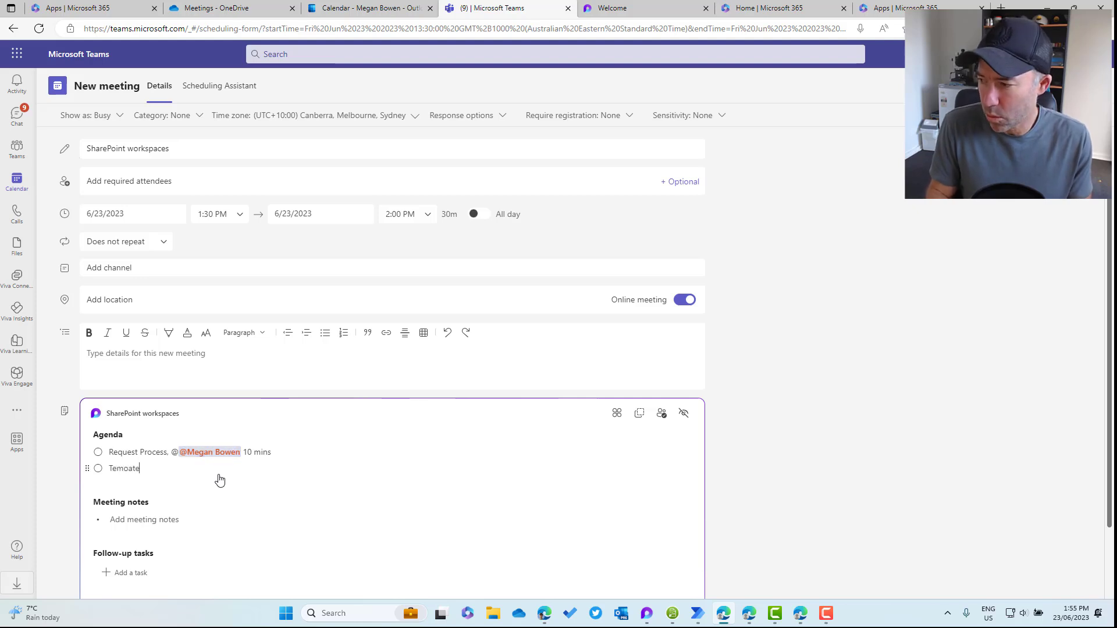
pyautogui.press('BackSpace')
pyautogui.press('BackSpace')
pyautogui.press('BackSpace')
pyautogui.press('BackSpace')
pyautogui.write('plates, @alex')
pyautogui.click(201, 493)
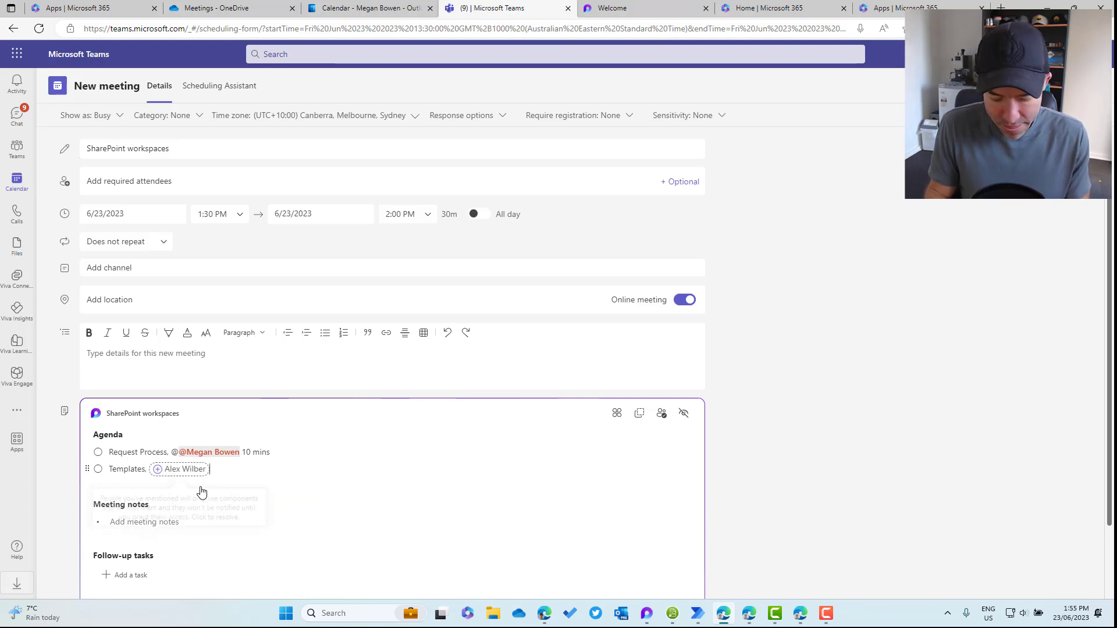
pyautogui.write(', 15 ')
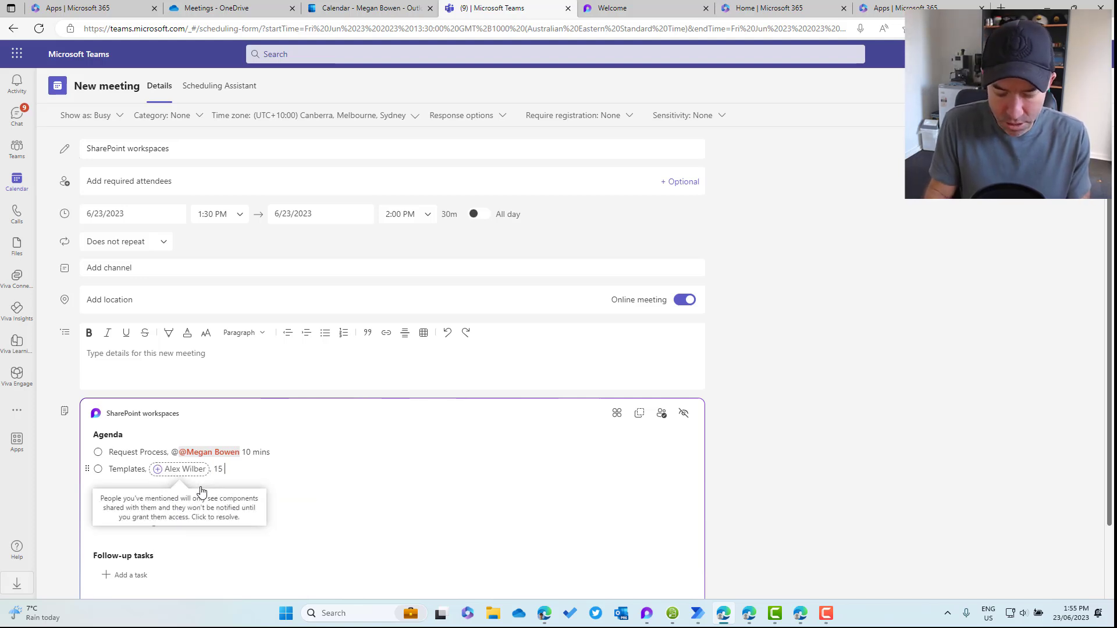
pyautogui.write('mins')
pyautogui.press('Return')
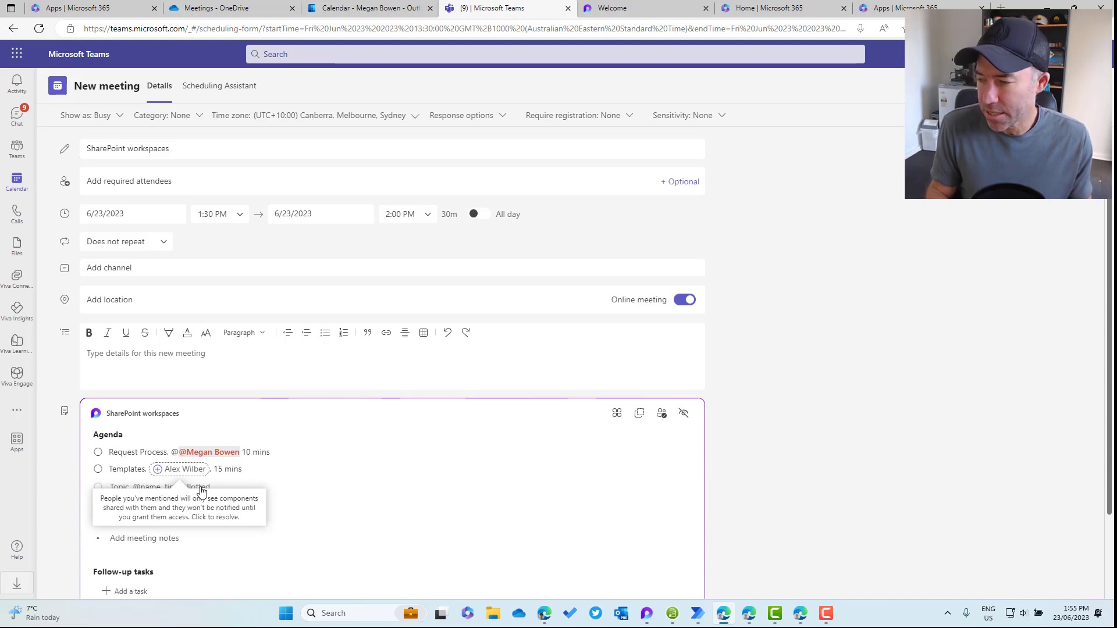
pyautogui.write('U')
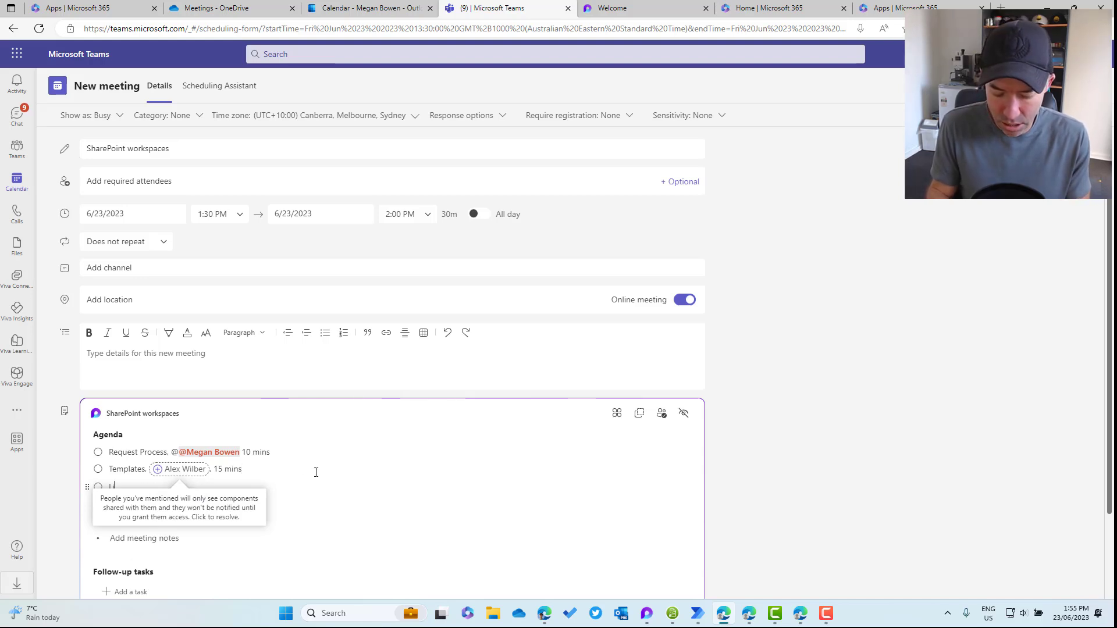
pyautogui.write('ifecycles')
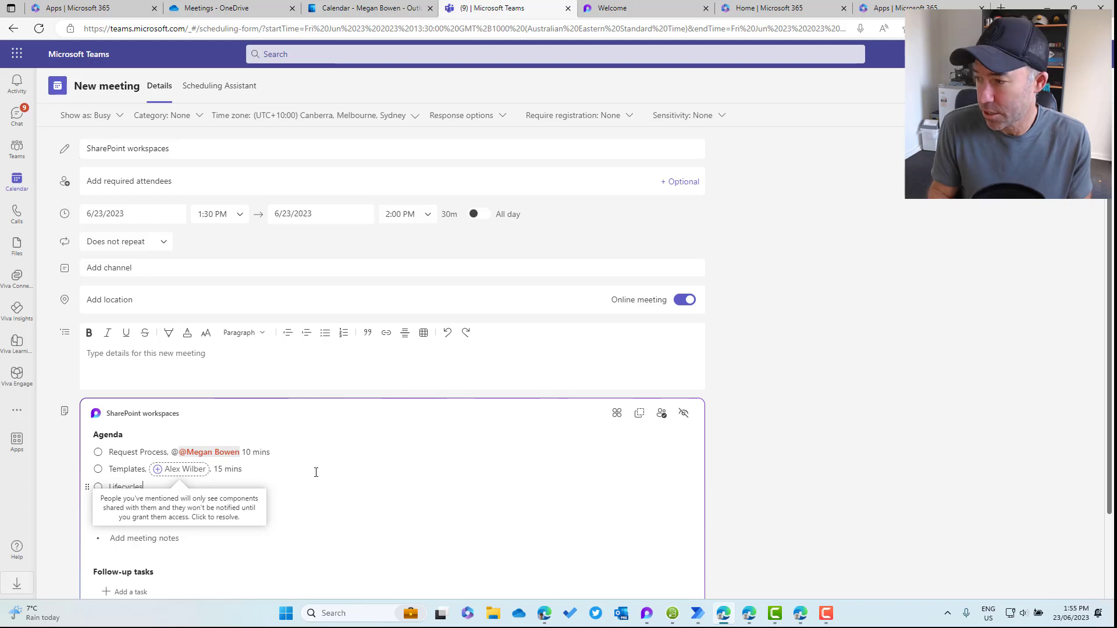
pyautogui.write(' @ne')
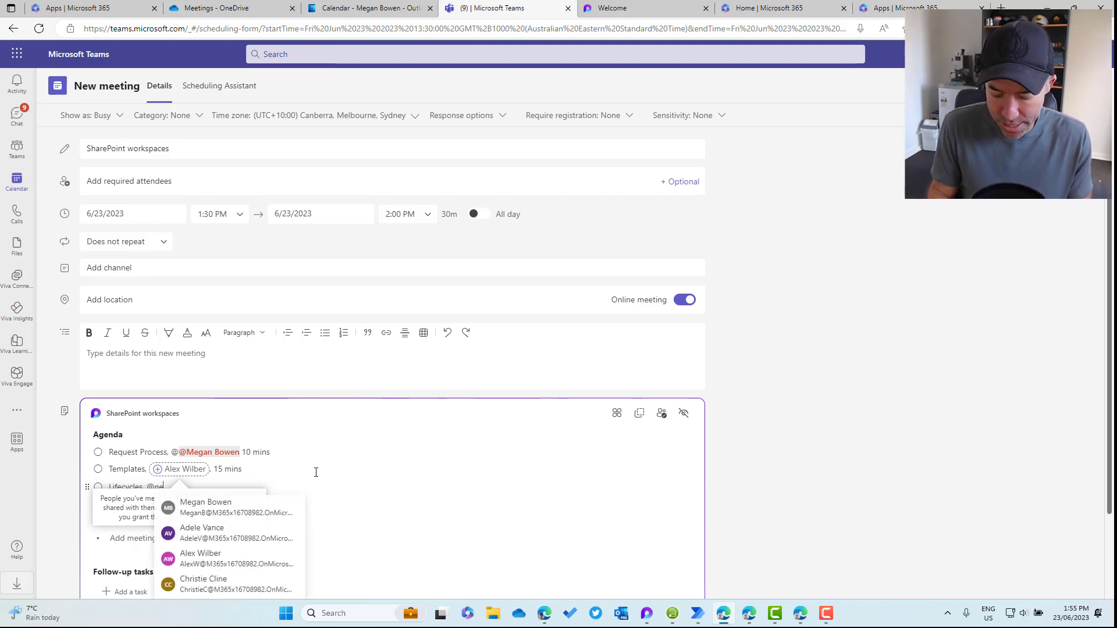
pyautogui.write('s')
pyautogui.click(275, 510)
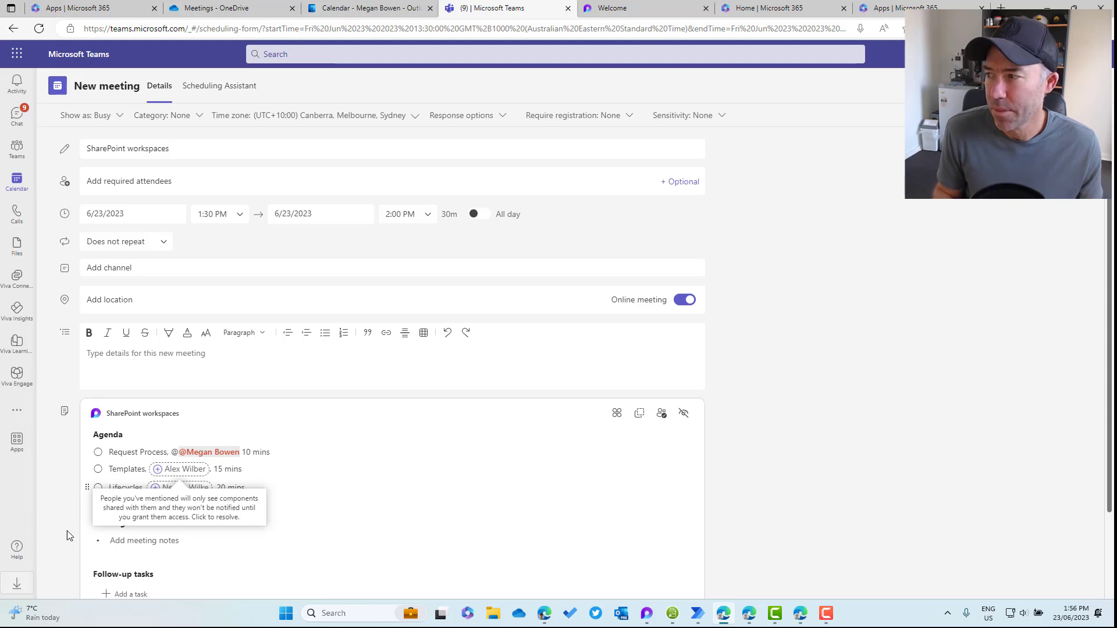
# Step: Add the two agenda colleagues as required attendees and send the SharePoint workspaces meeting
pyautogui.click(196, 185)
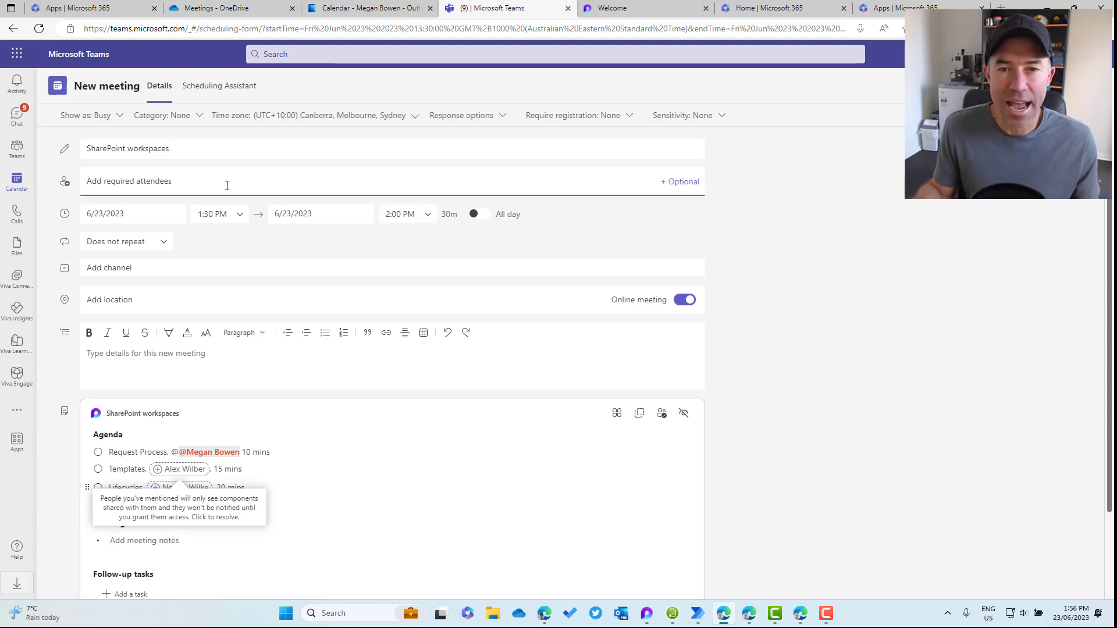
pyautogui.write('alex')
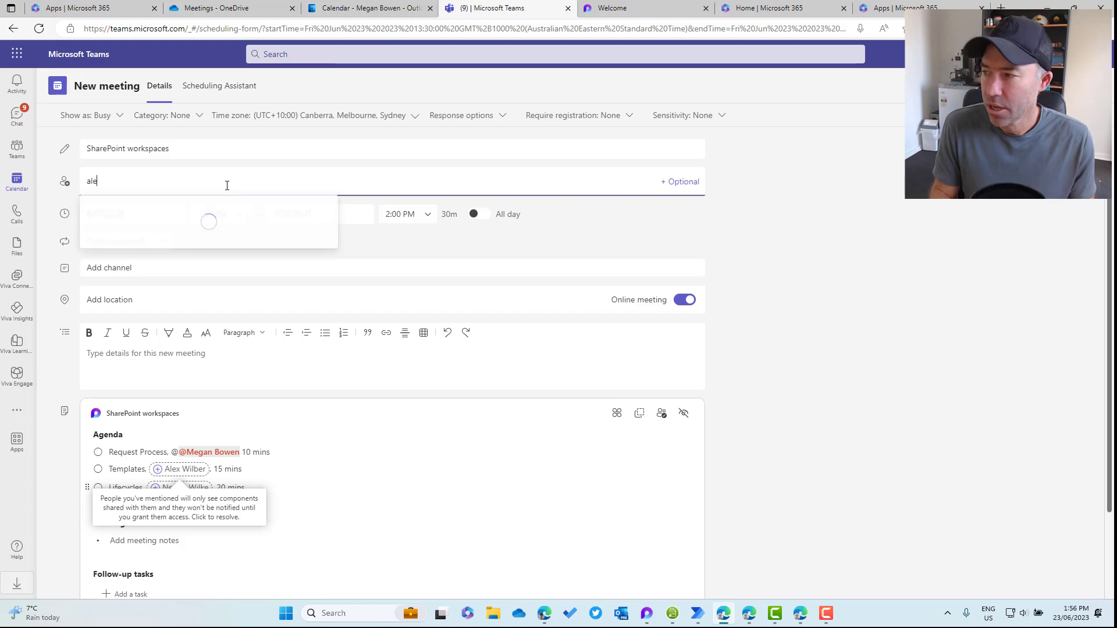
pyautogui.click(182, 223)
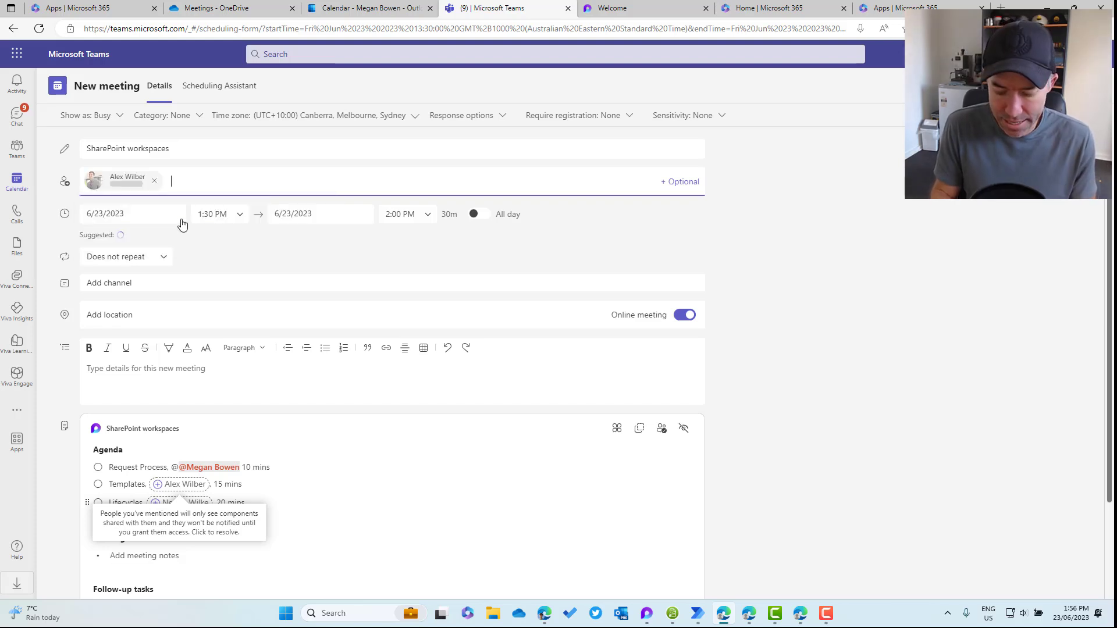
pyautogui.write('nestor')
pyautogui.click(185, 221)
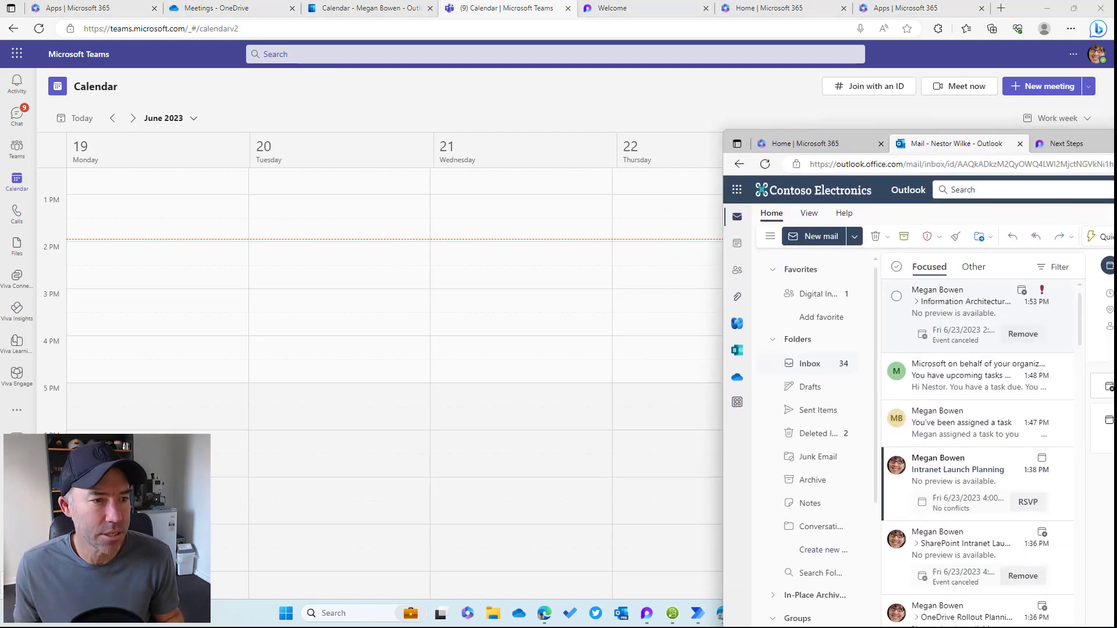
# Step: Open the SharePoint workspaces invitation in a full-screen Outlook window
pyautogui.moveTo(1116, 143); pyautogui.dragTo(731, 56)
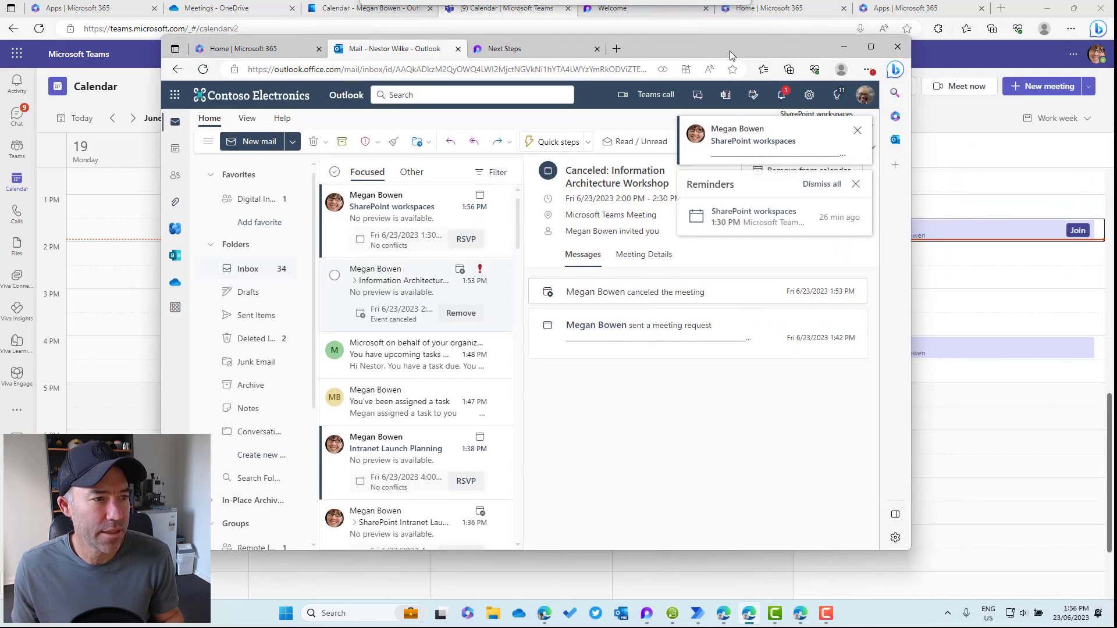
pyautogui.click(401, 212)
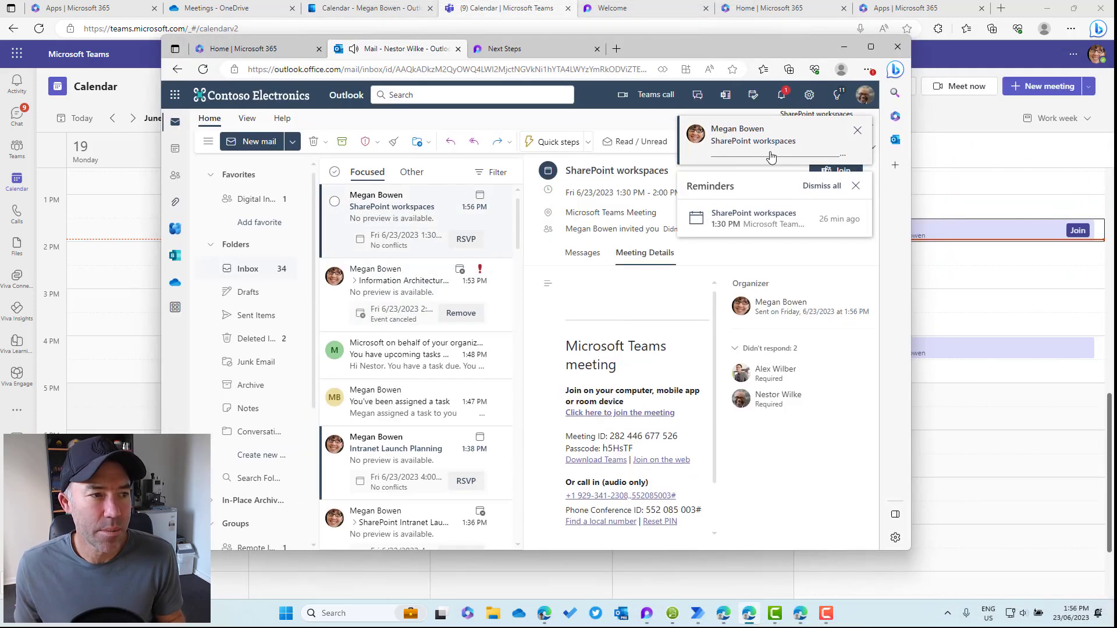
pyautogui.click(858, 130)
pyautogui.click(871, 47)
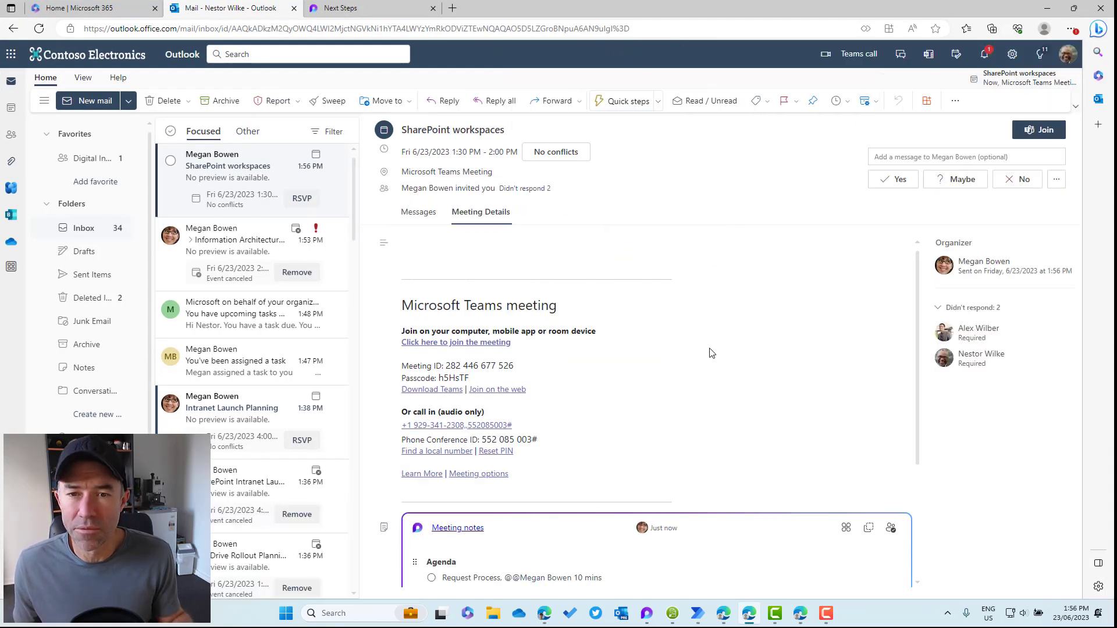
# Step: Review the meeting details down to the Loop agenda and accept the invitation
pyautogui.scroll(-2, 711, 353)
pyautogui.scroll(-1, 711, 353)
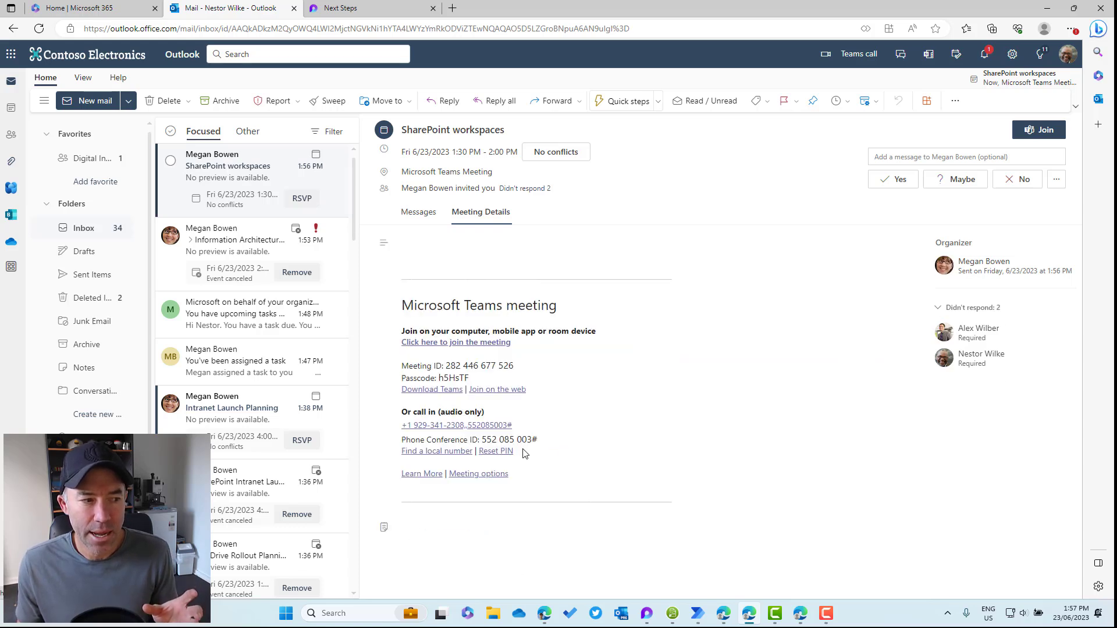
pyautogui.scroll(-1, 619, 439)
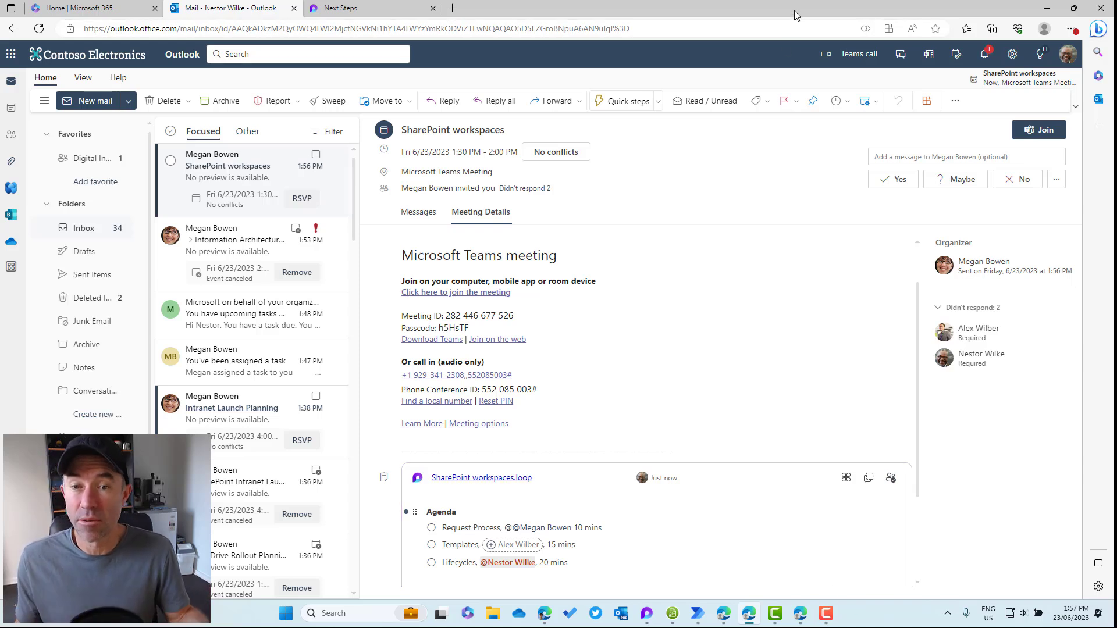
pyautogui.click(902, 180)
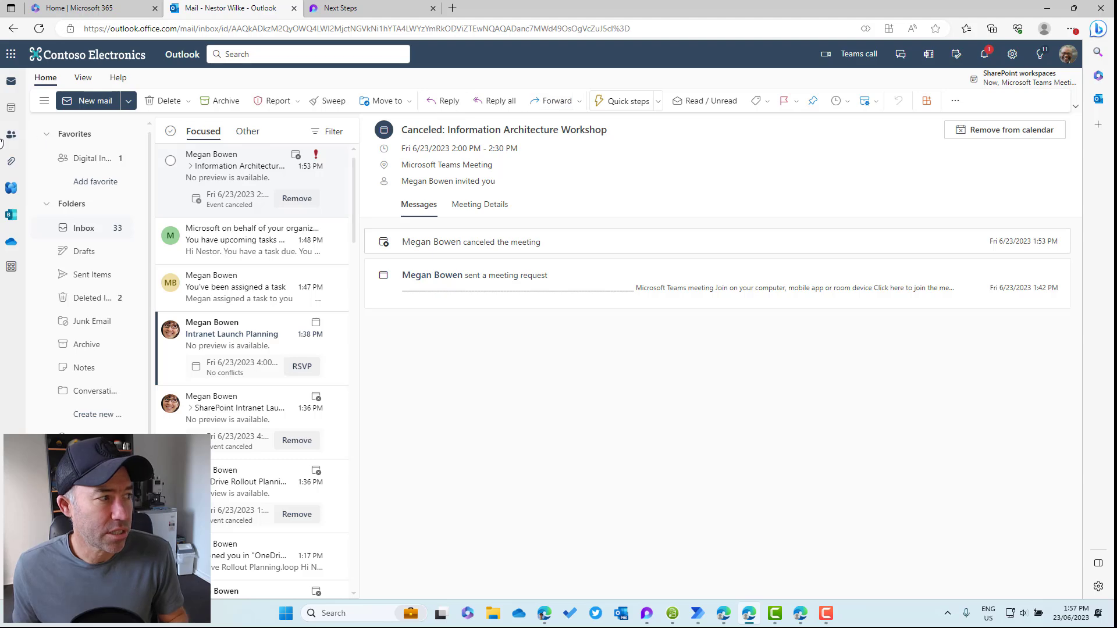
# Step: Open the SharePoint workspaces event from the Outlook calendar in full and view its Loop agenda
pyautogui.click(12, 110)
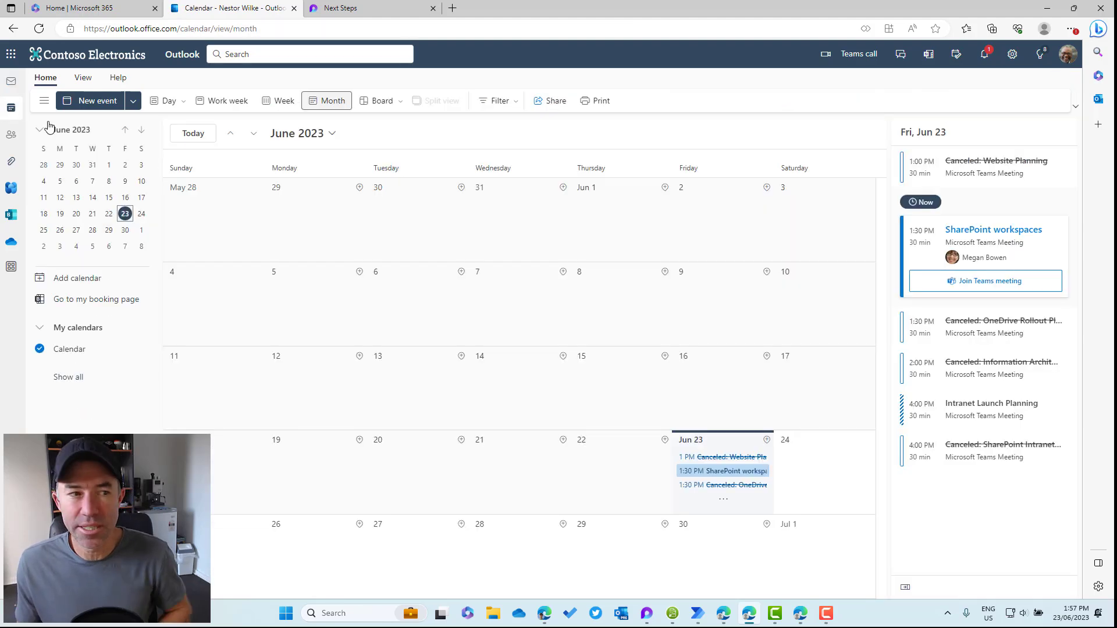
pyautogui.click(996, 239)
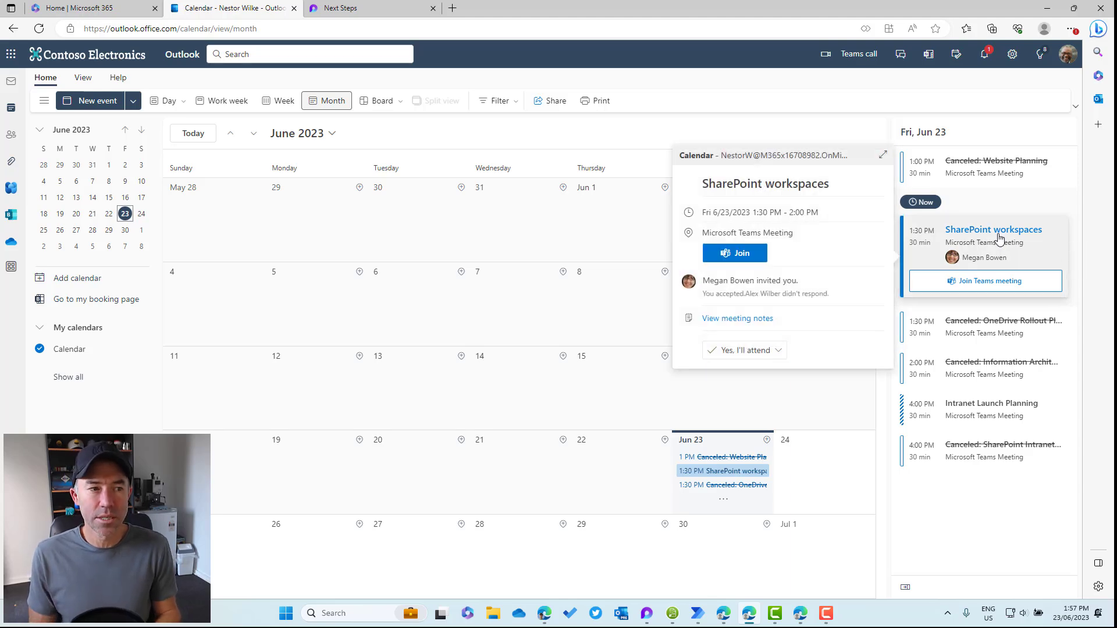
pyautogui.click(883, 155)
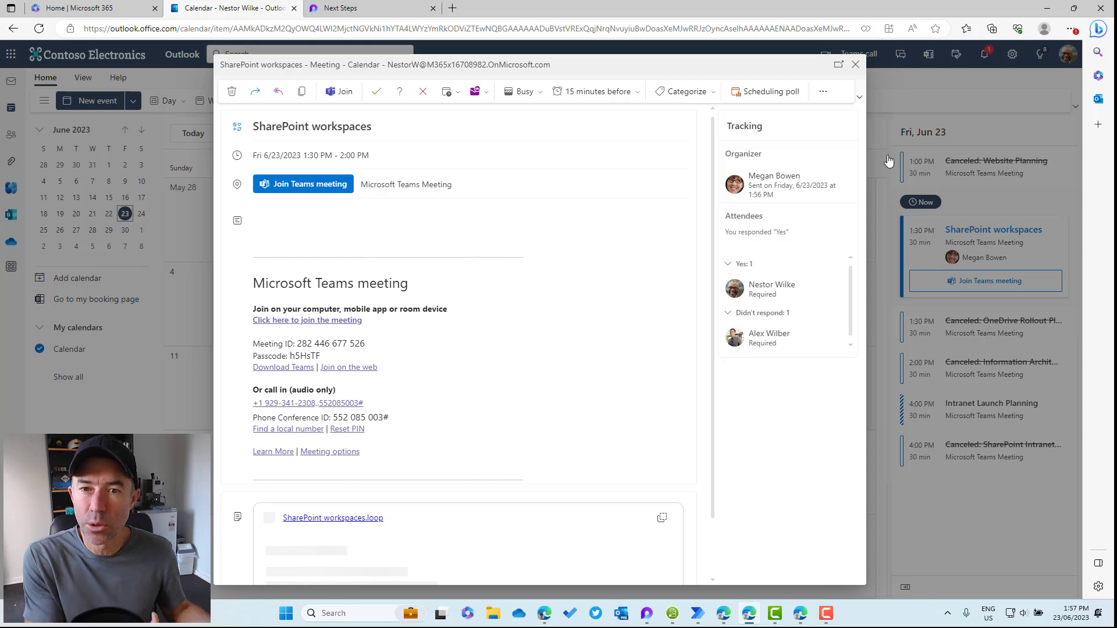
pyautogui.scroll(-3, 431, 360)
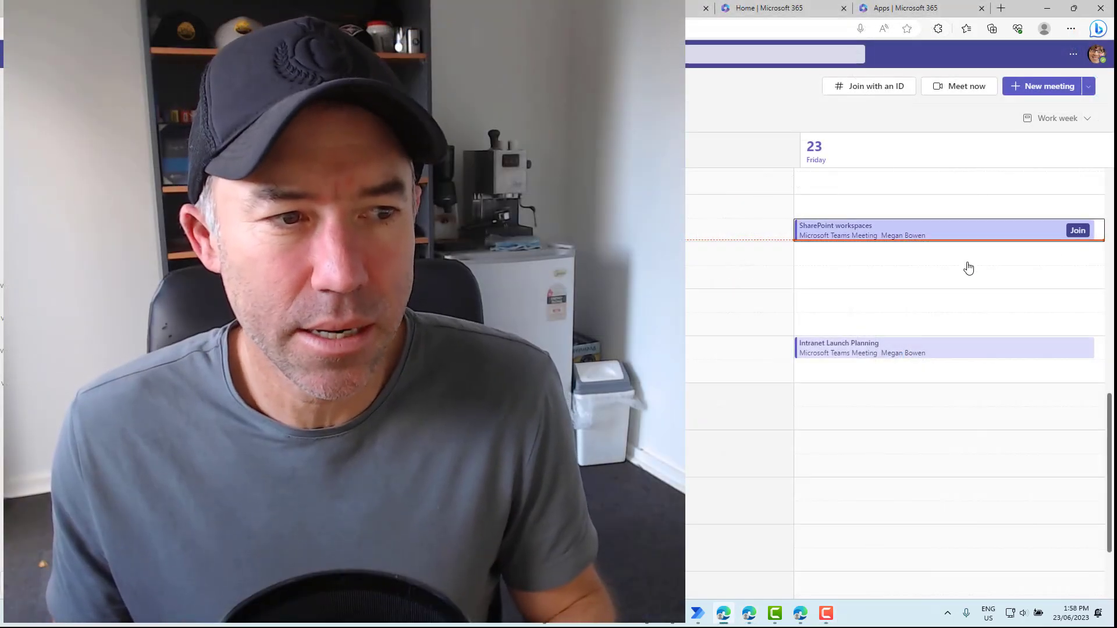
# Step: Join the SharePoint workspaces meeting from the Teams calendar and show its meeting notes
pyautogui.click(1077, 230)
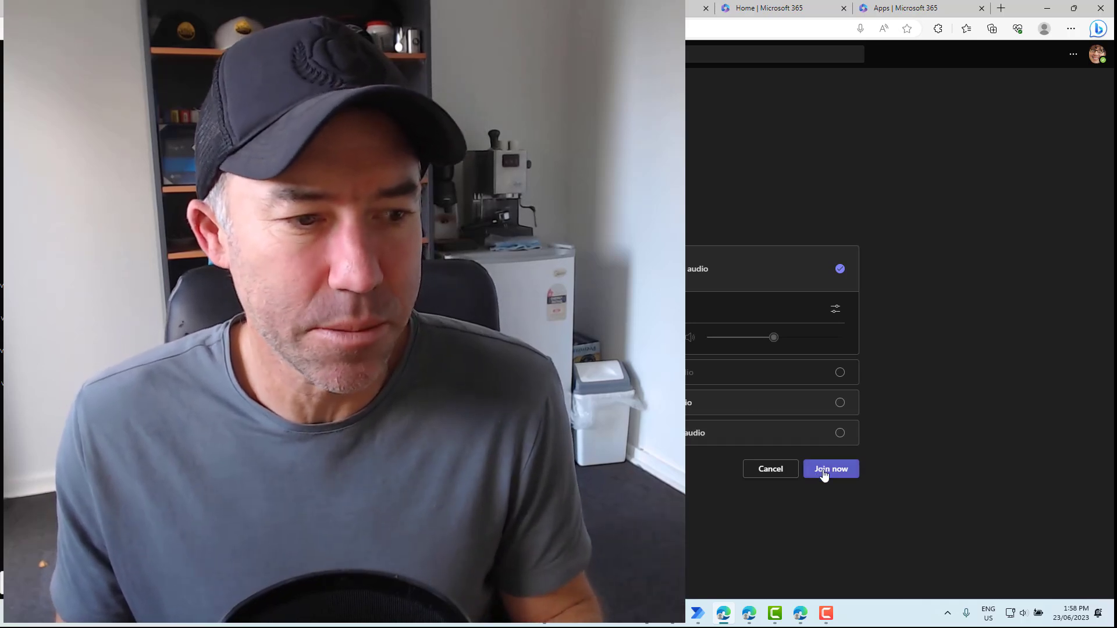
pyautogui.click(837, 467)
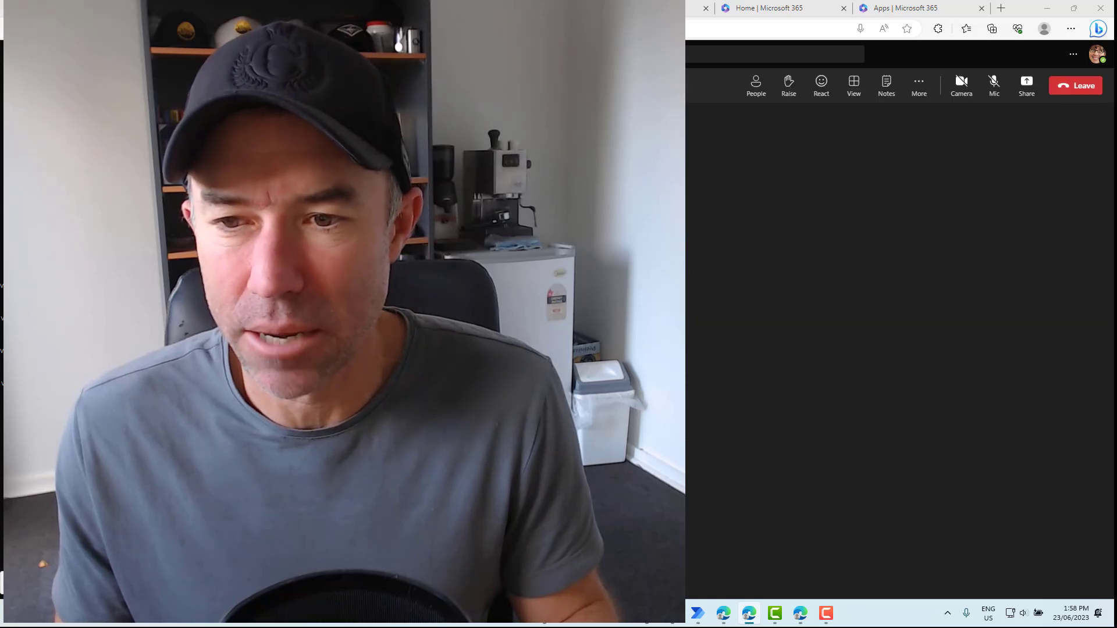
pyautogui.click(867, 85)
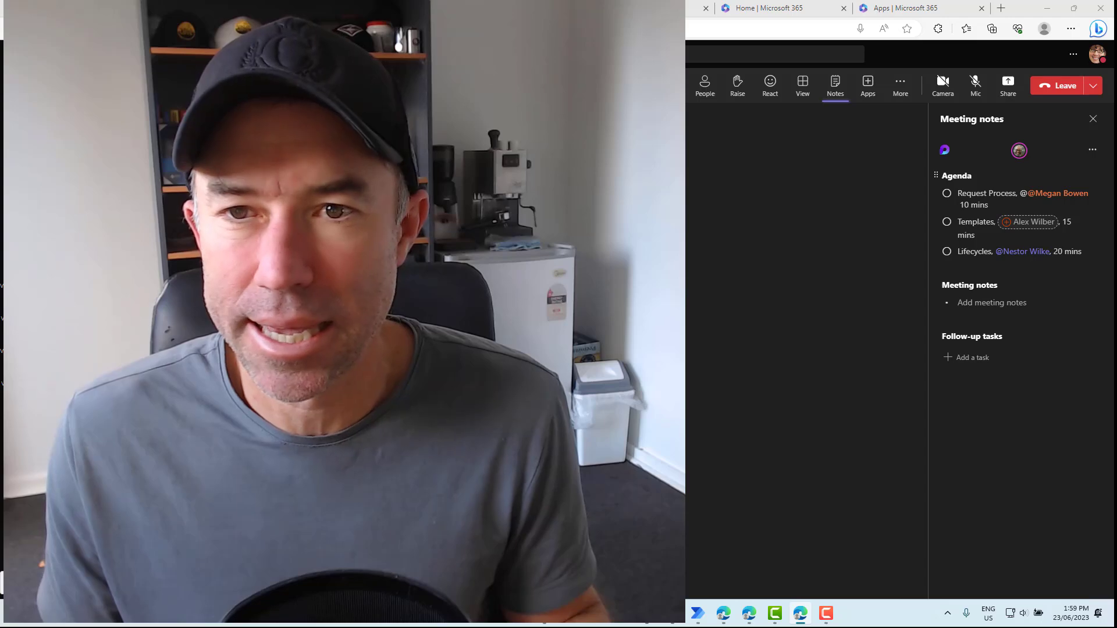
# Step: Join the SharePoint workspaces meeting from the second window with the microphone off, beside the notes
pyautogui.moveTo(989, 175); pyautogui.dragTo(798, 88)
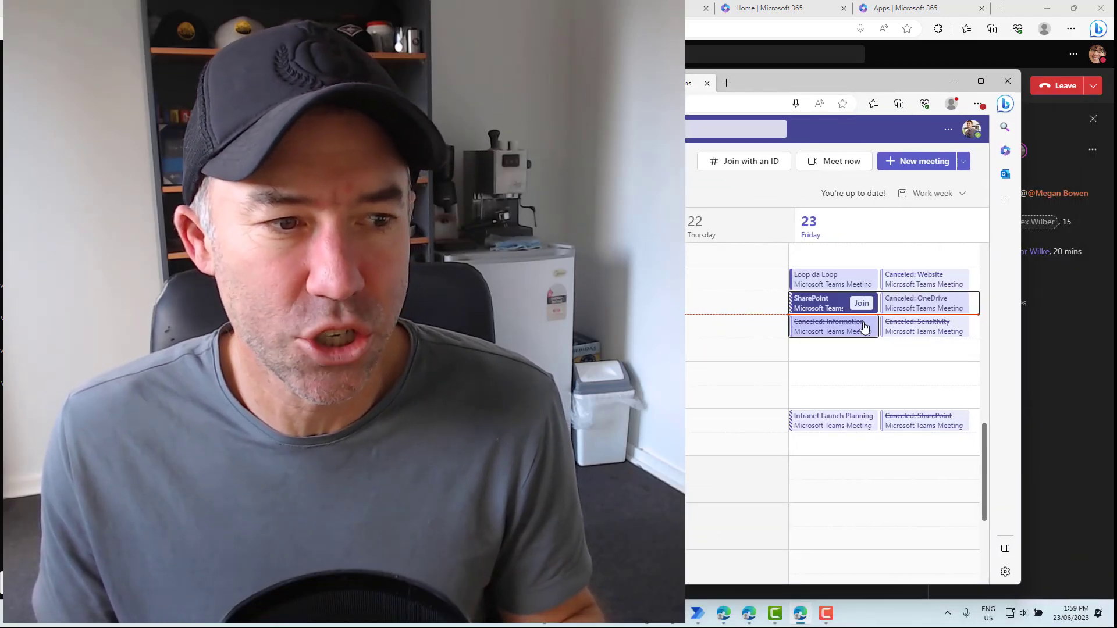
pyautogui.click(831, 302)
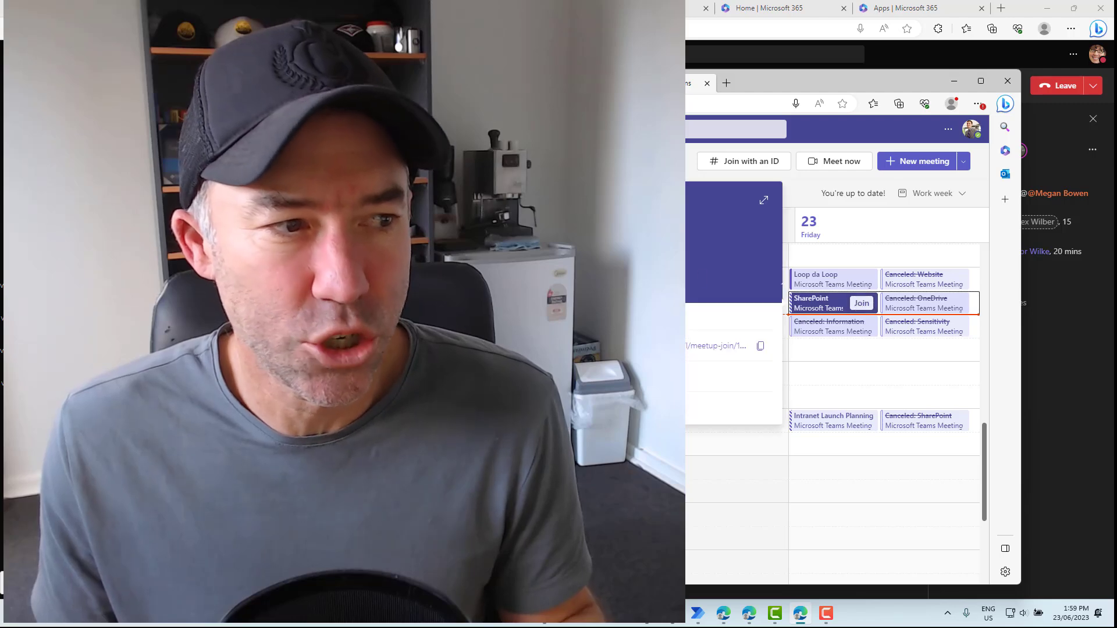
pyautogui.doubleClick(799, 300)
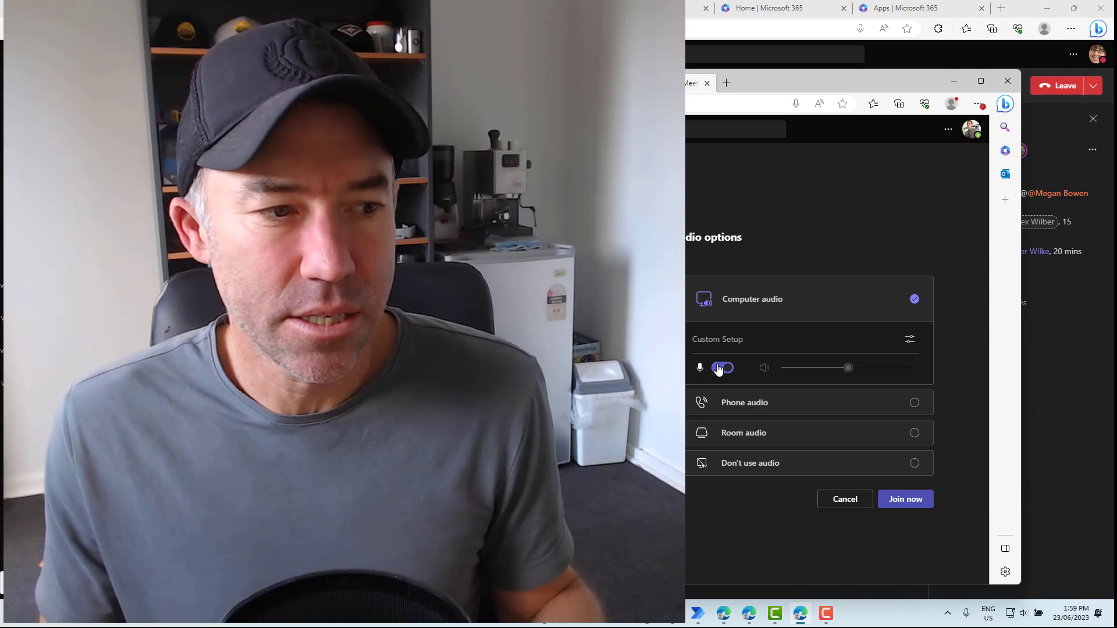
pyautogui.click(719, 369)
pyautogui.click(902, 501)
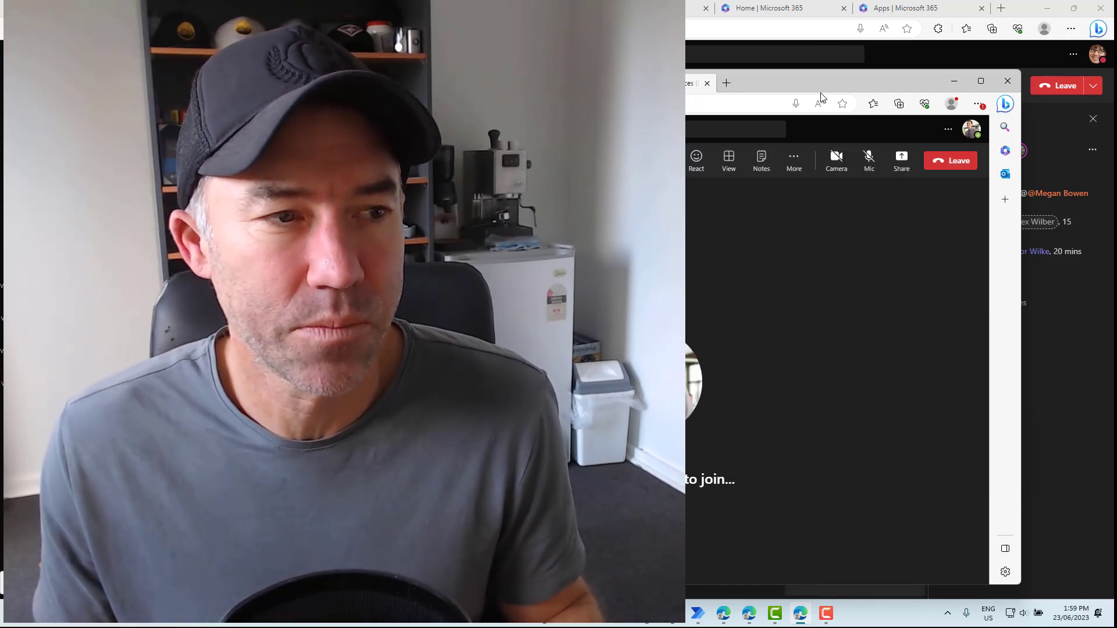
pyautogui.moveTo(821, 90); pyautogui.dragTo(699, 85)
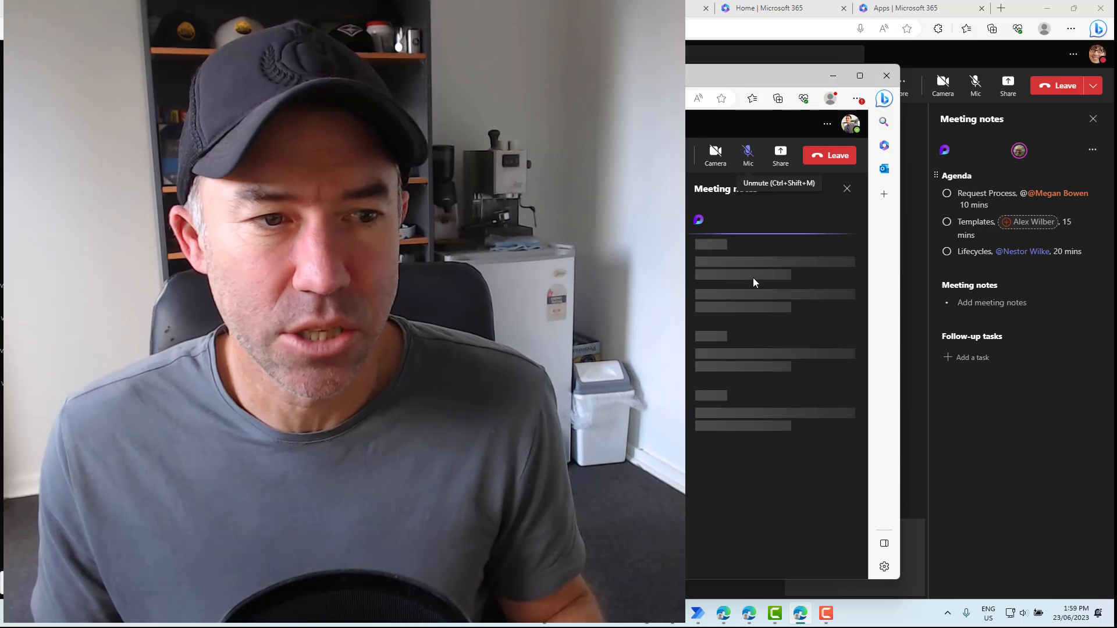